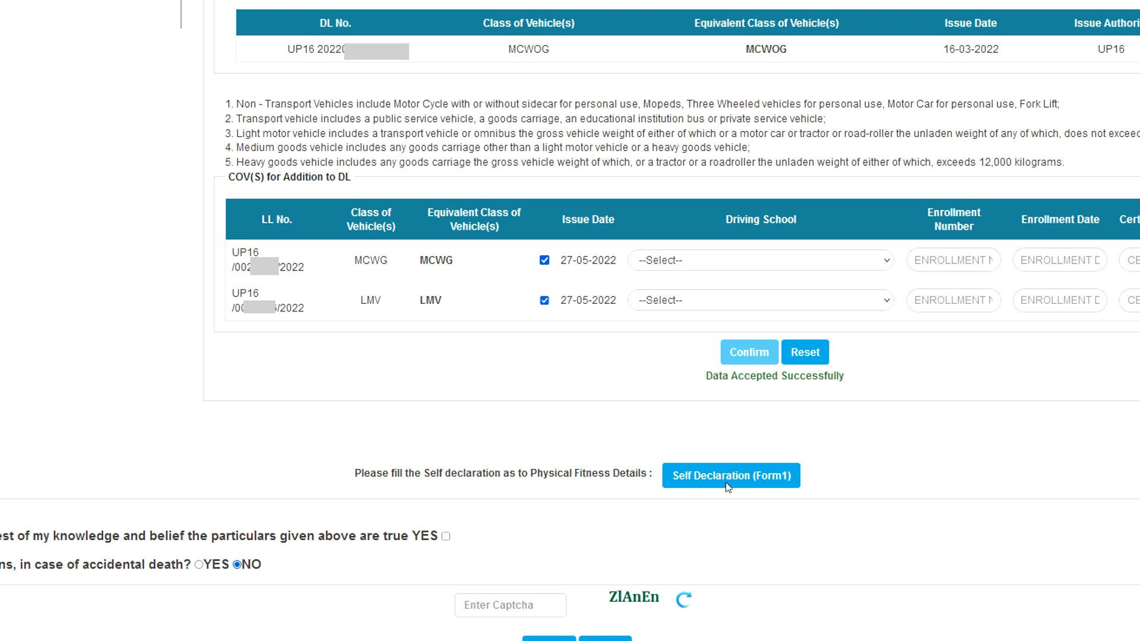
Open the Self Declaration (Form1) for the applicant's physical fitness details.
click(727, 486)
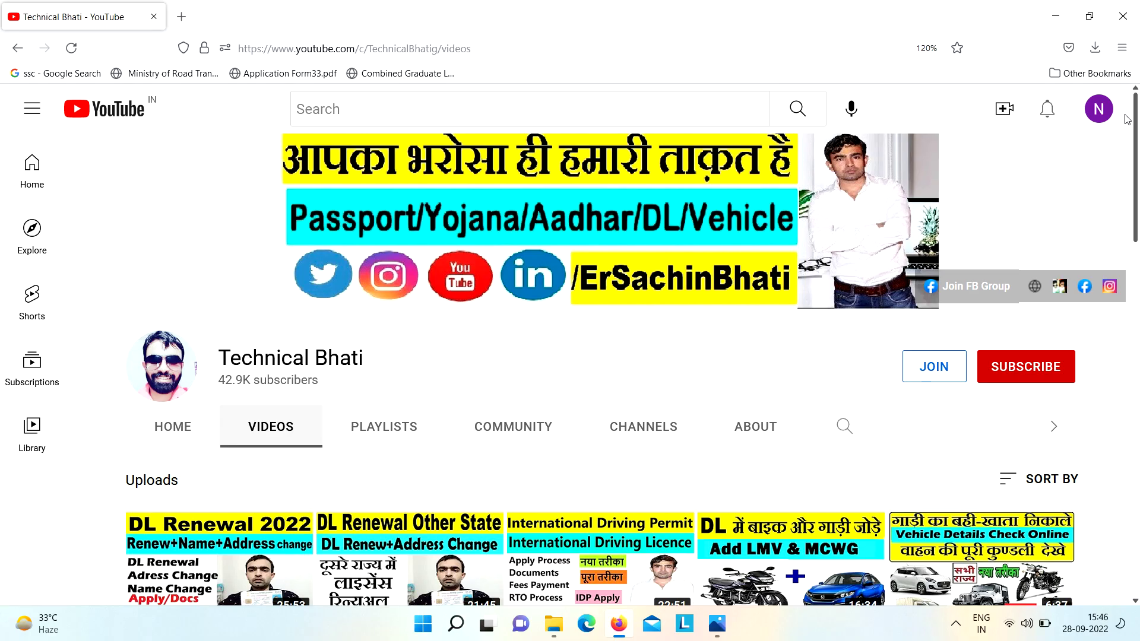
Search the videos of the Technical Bhati YouTube channel for "form1".
click(850, 428)
text(form)
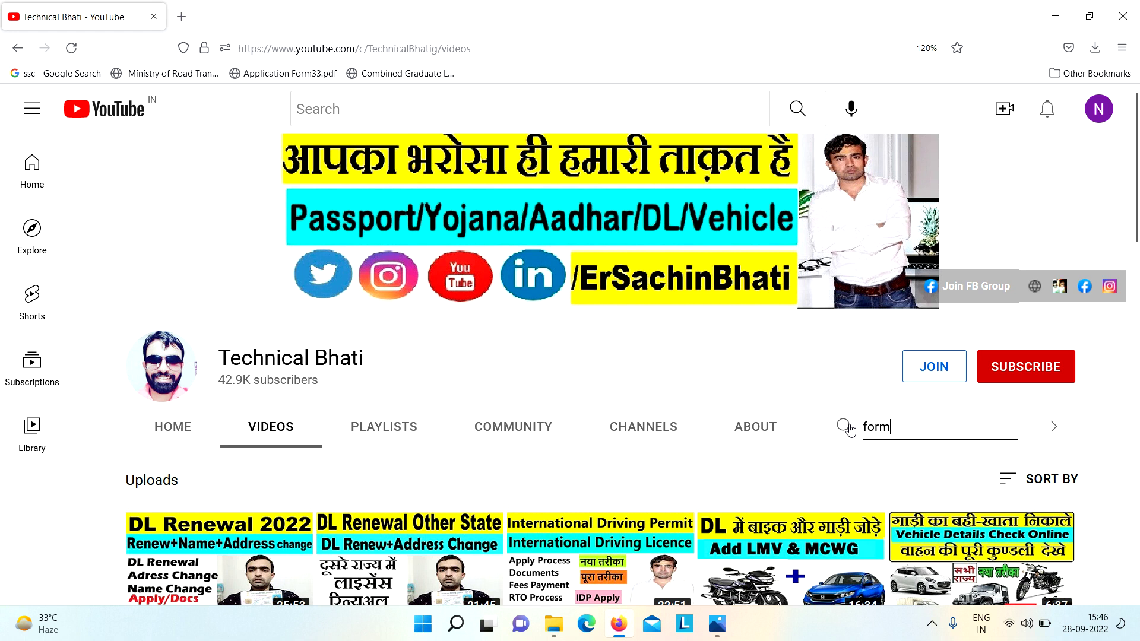
text(1)
key(Return)
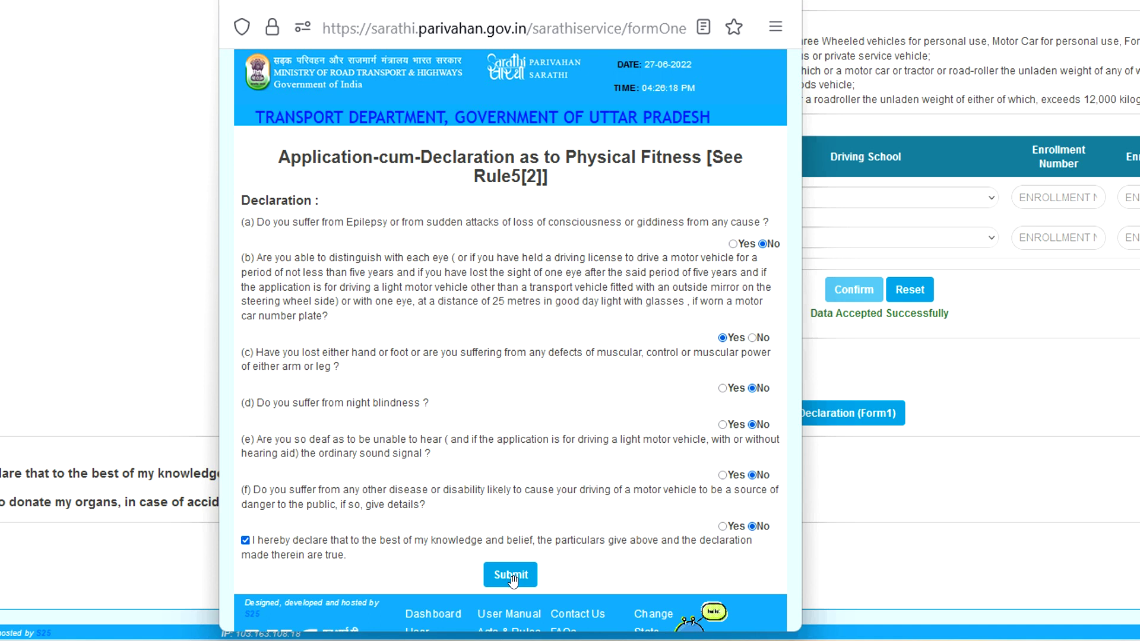
Submit the completed physical fitness self declaration, confirm the submission and return to the licence application.
click(512, 576)
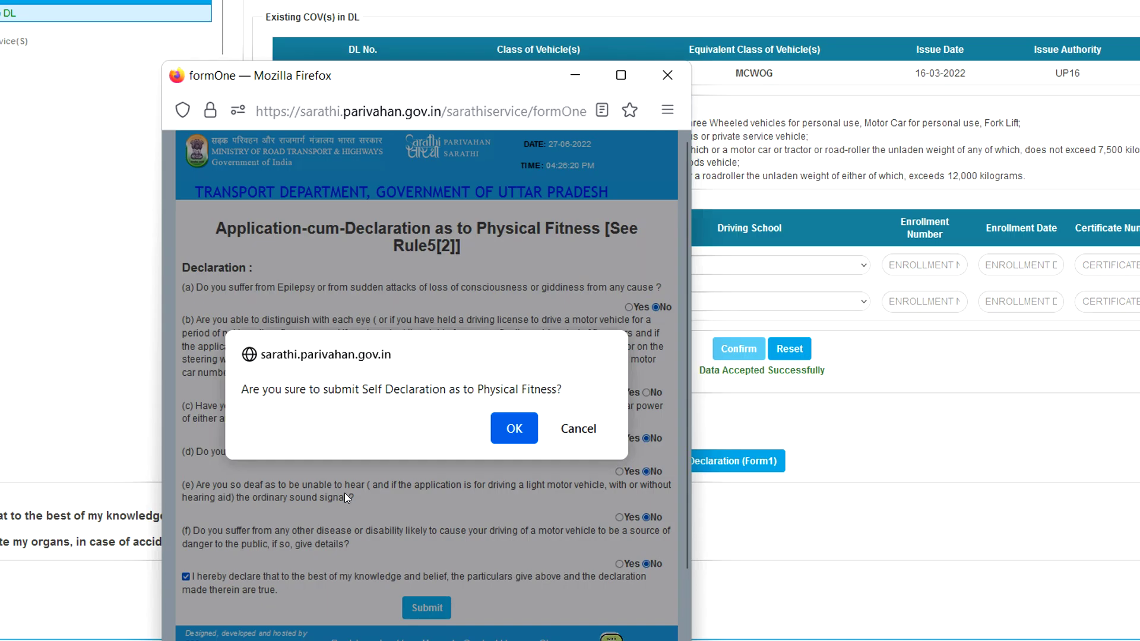
click(512, 429)
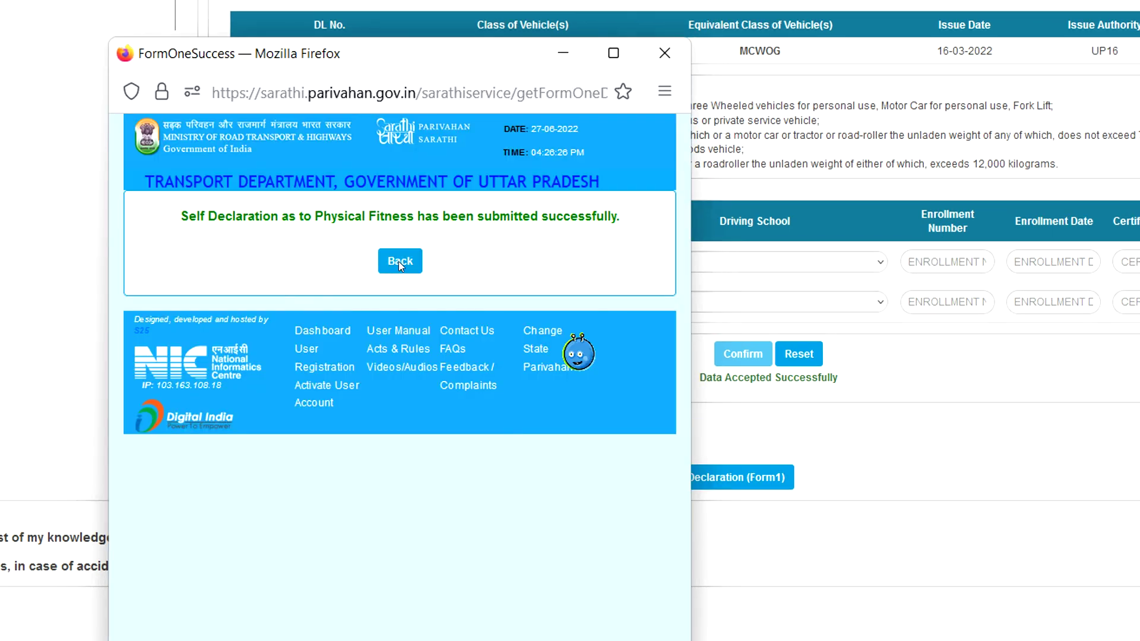
click(399, 261)
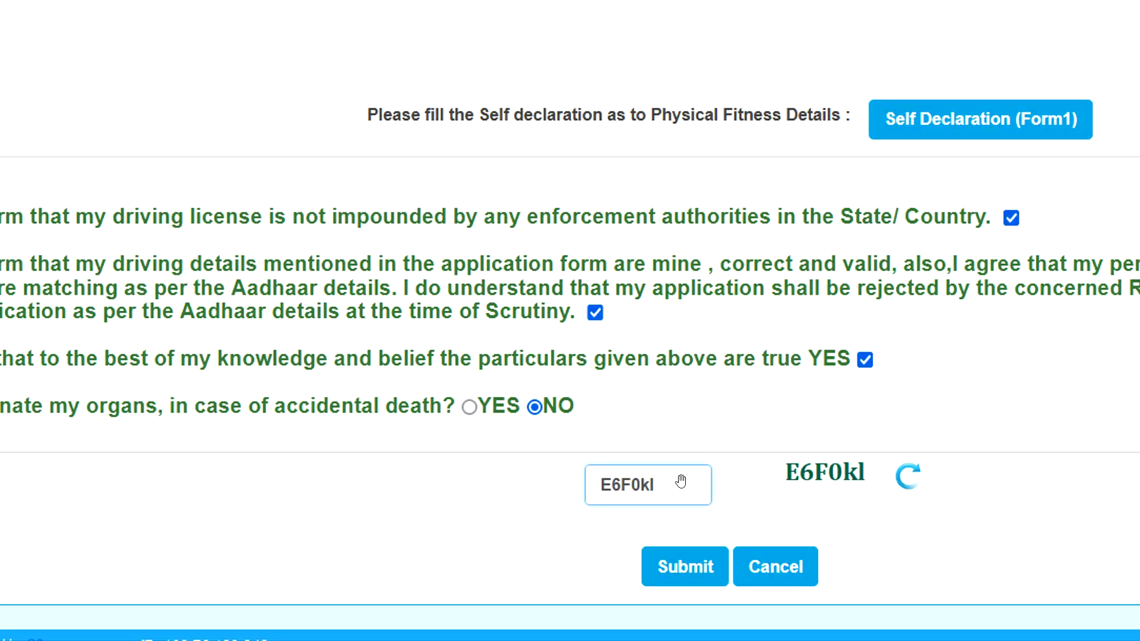
Submit the DL endorsement application with organ donation set to NO and acknowledge the confirmations.
click(675, 581)
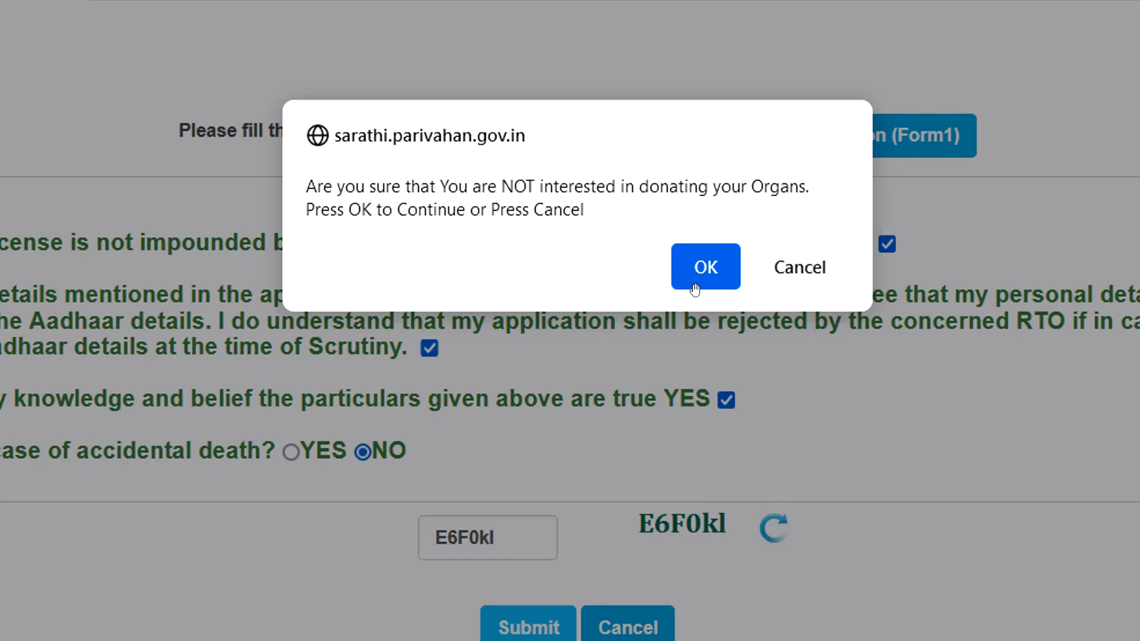
click(694, 289)
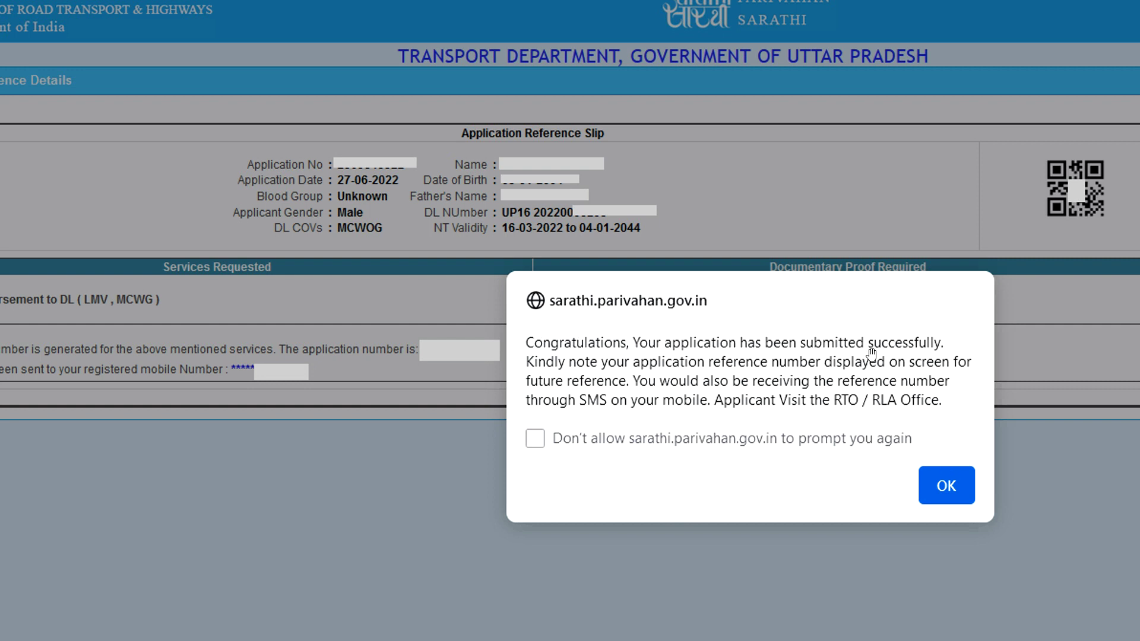
click(946, 486)
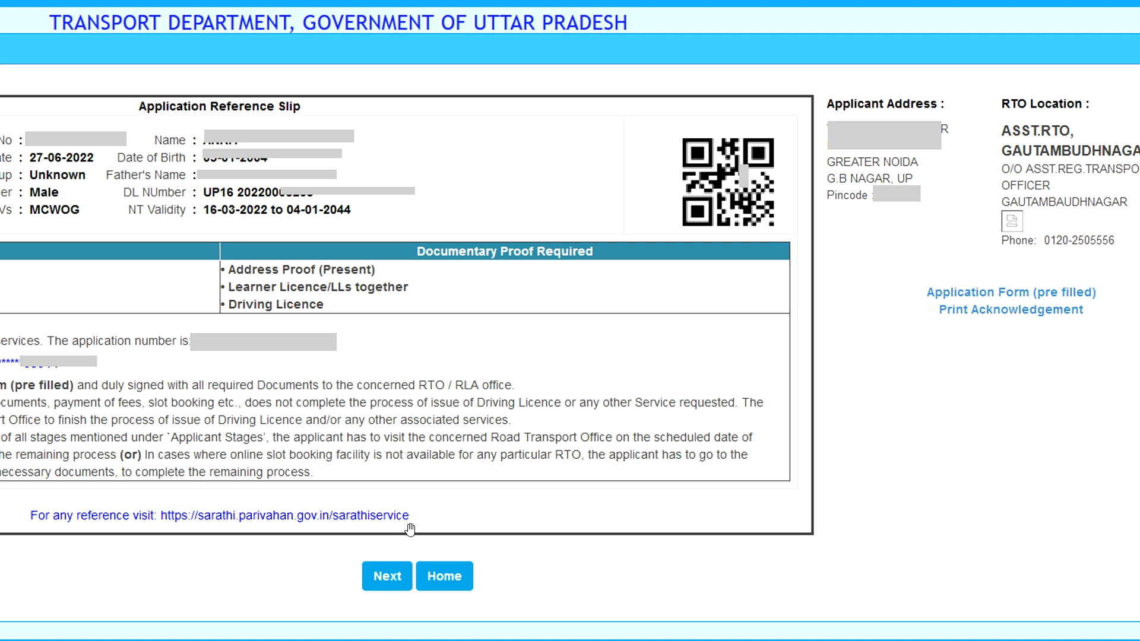
Proceed from the reference slip to the Upload Documents stage and load the application's required documents form.
click(377, 589)
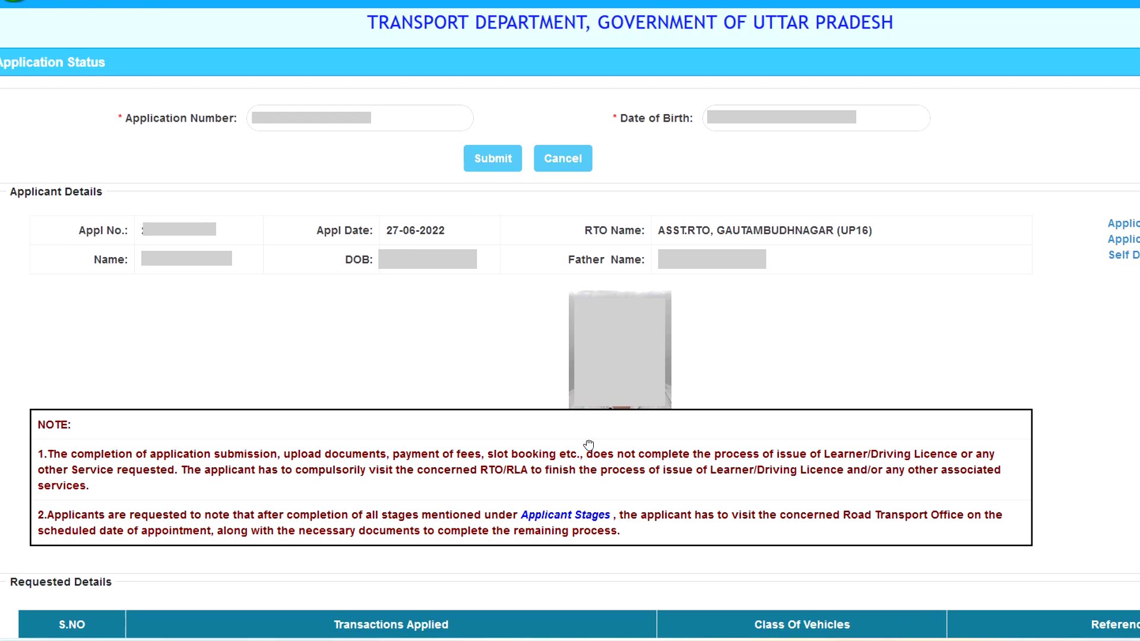
scroll(588, 441, down, 10)
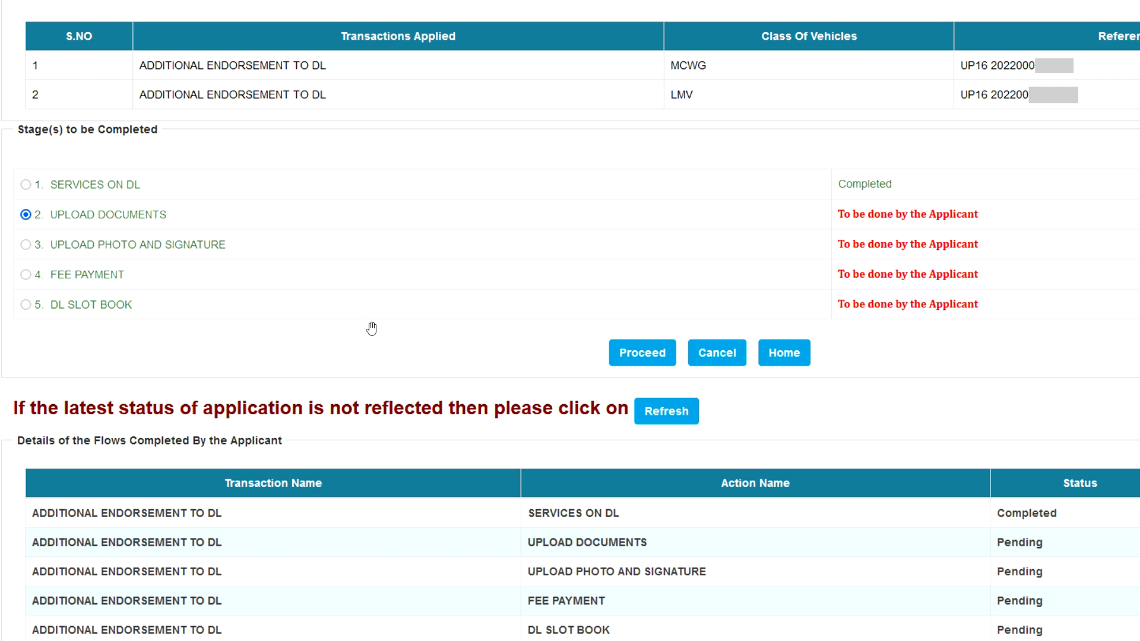
click(646, 354)
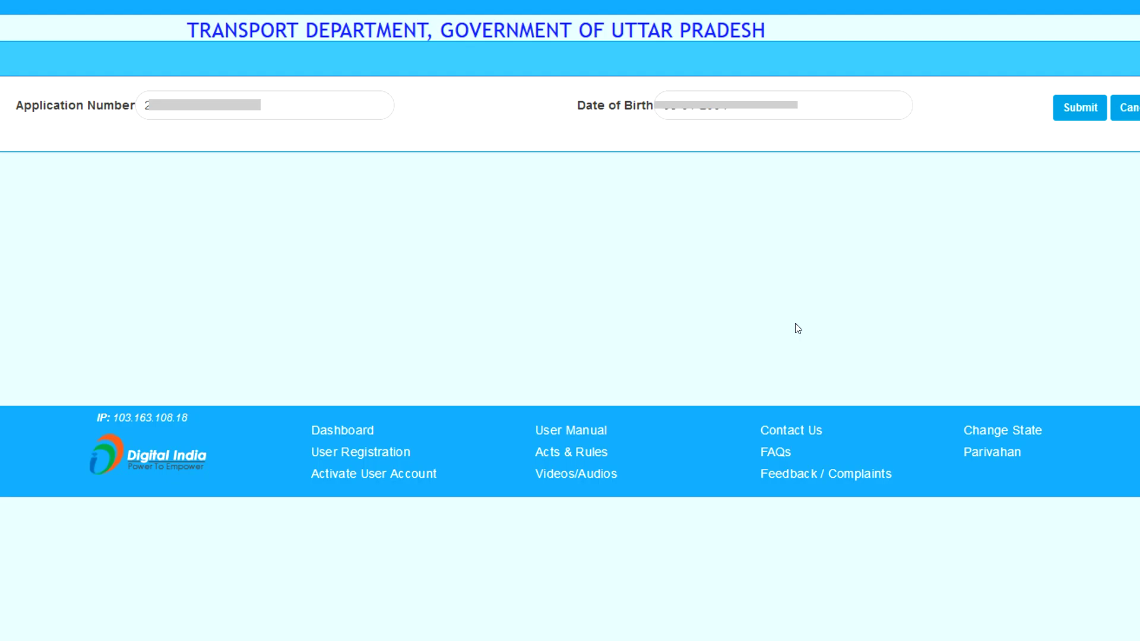
click(1061, 111)
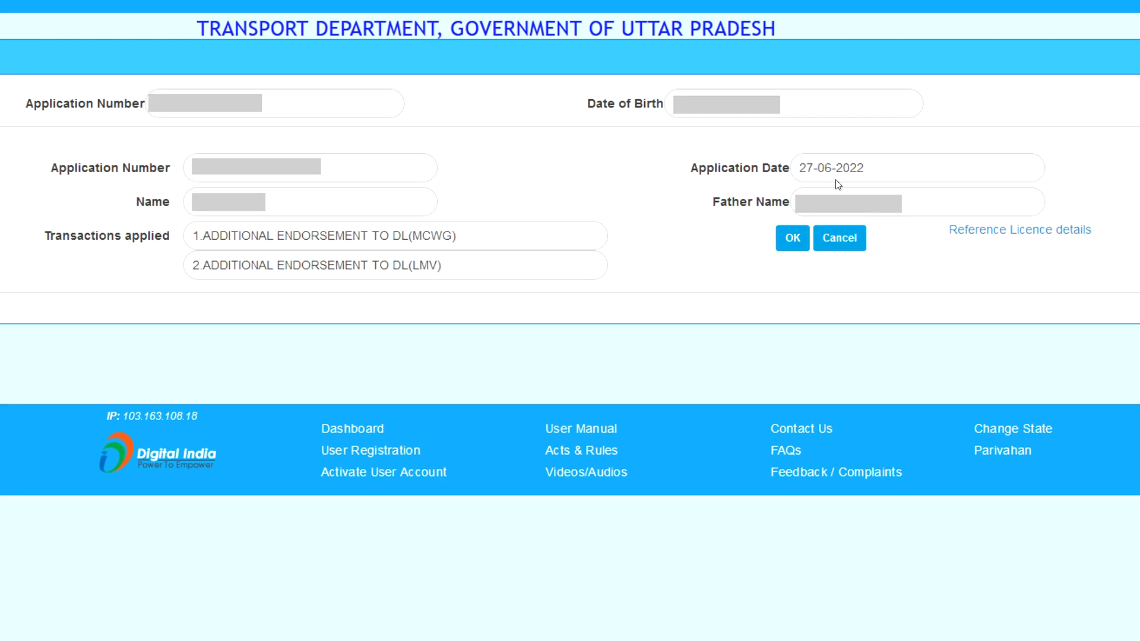
click(789, 239)
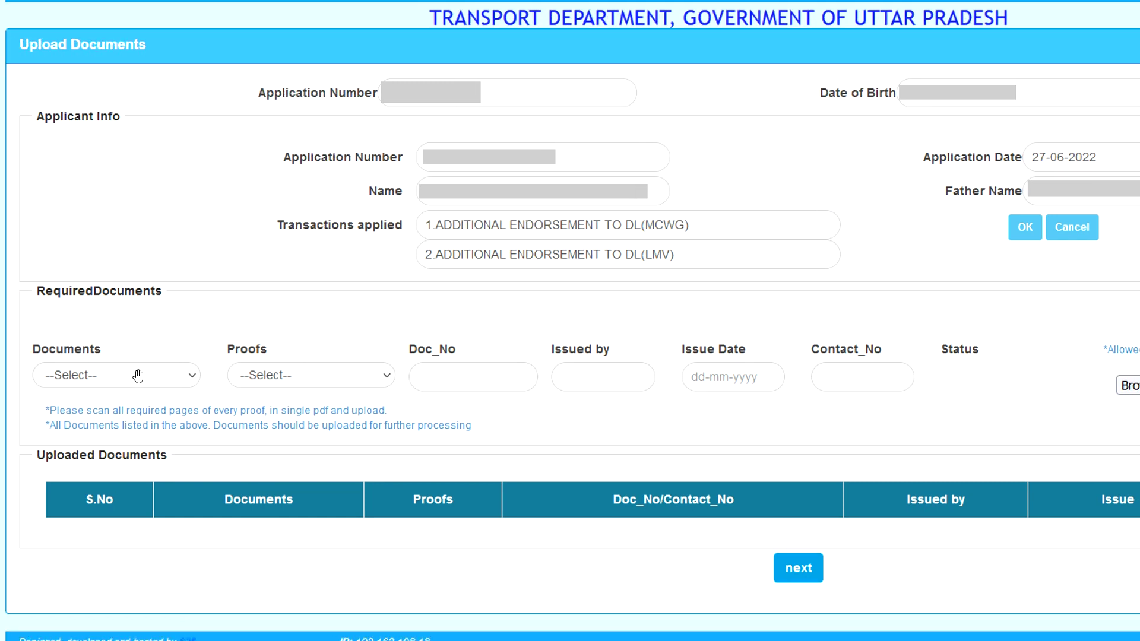
Upload and confirm an Aadhar Card With DOB as Address Proof (Present), issued by GOI on 31-03-2017.
click(168, 386)
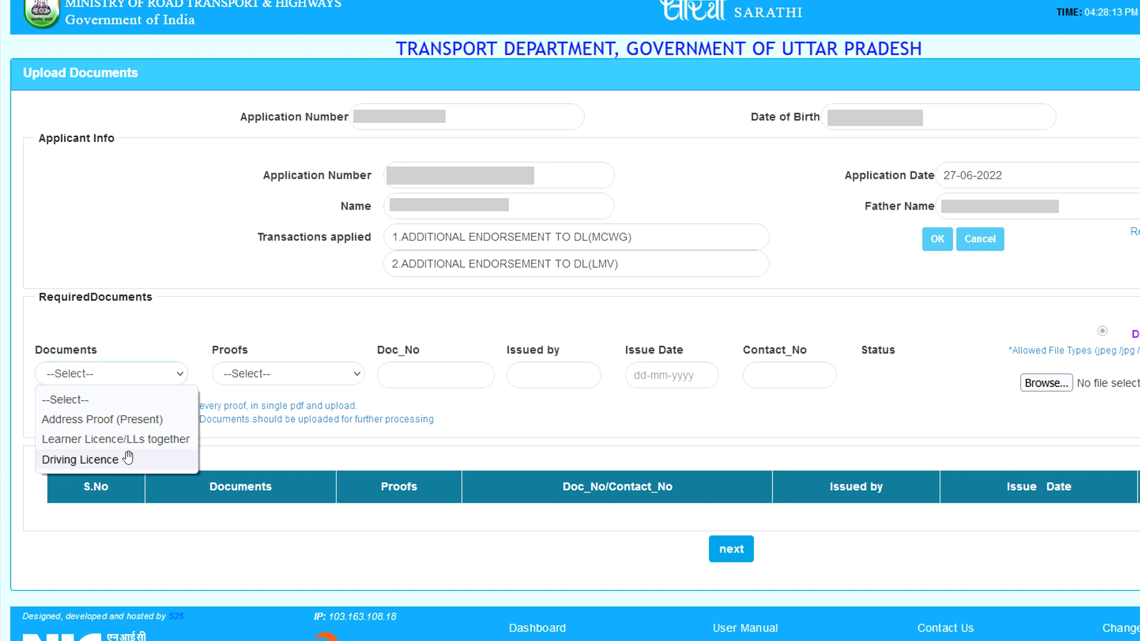
click(111, 420)
click(328, 374)
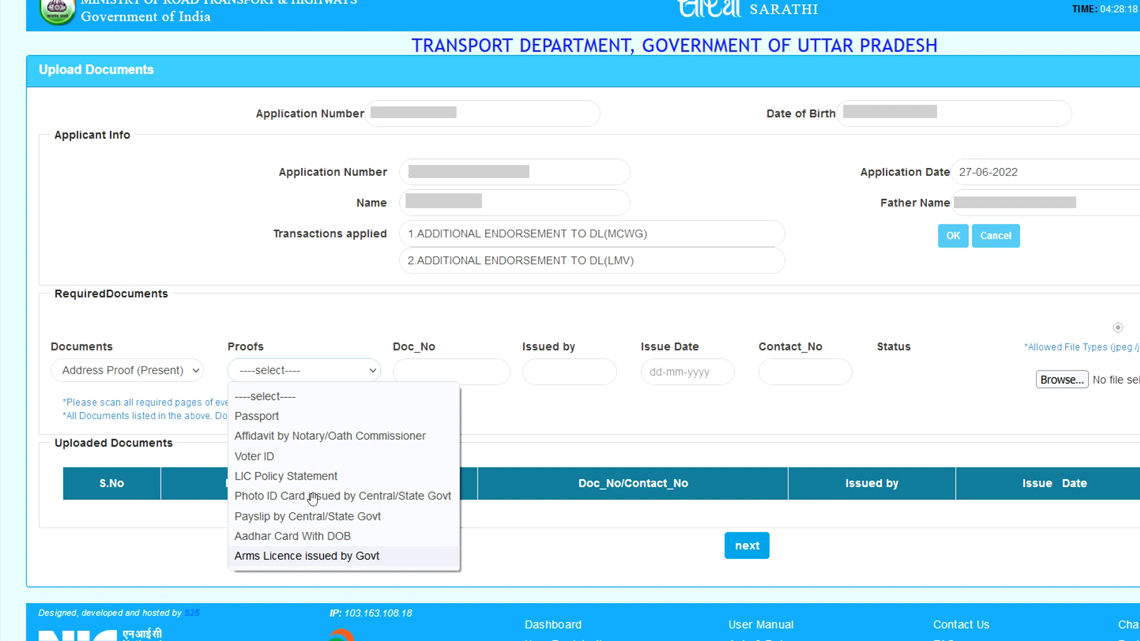
click(305, 536)
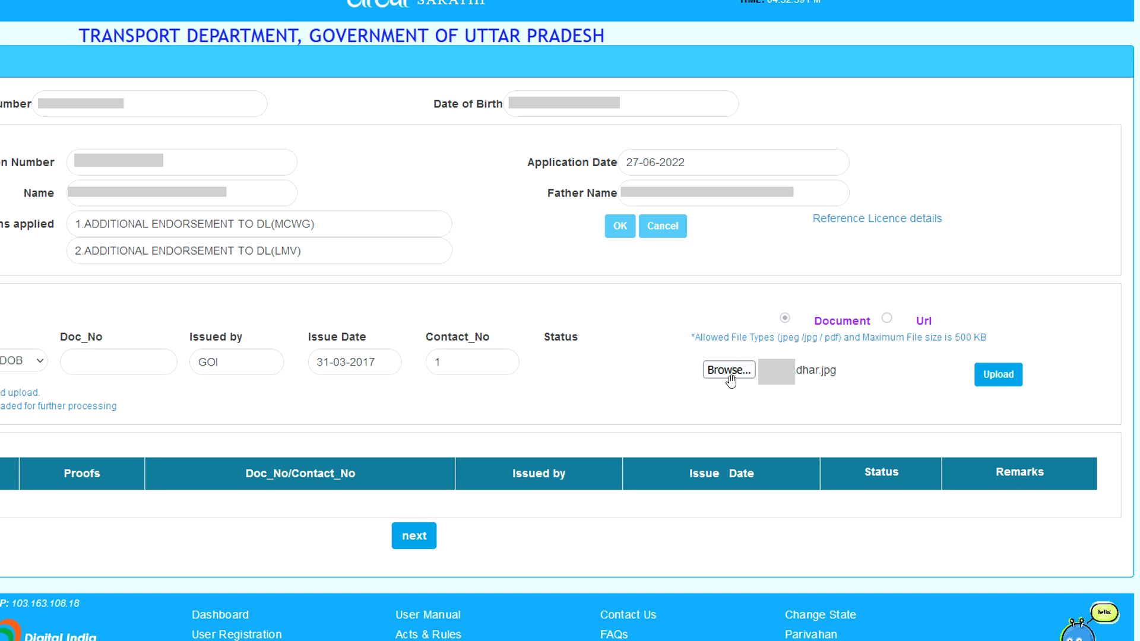
click(999, 380)
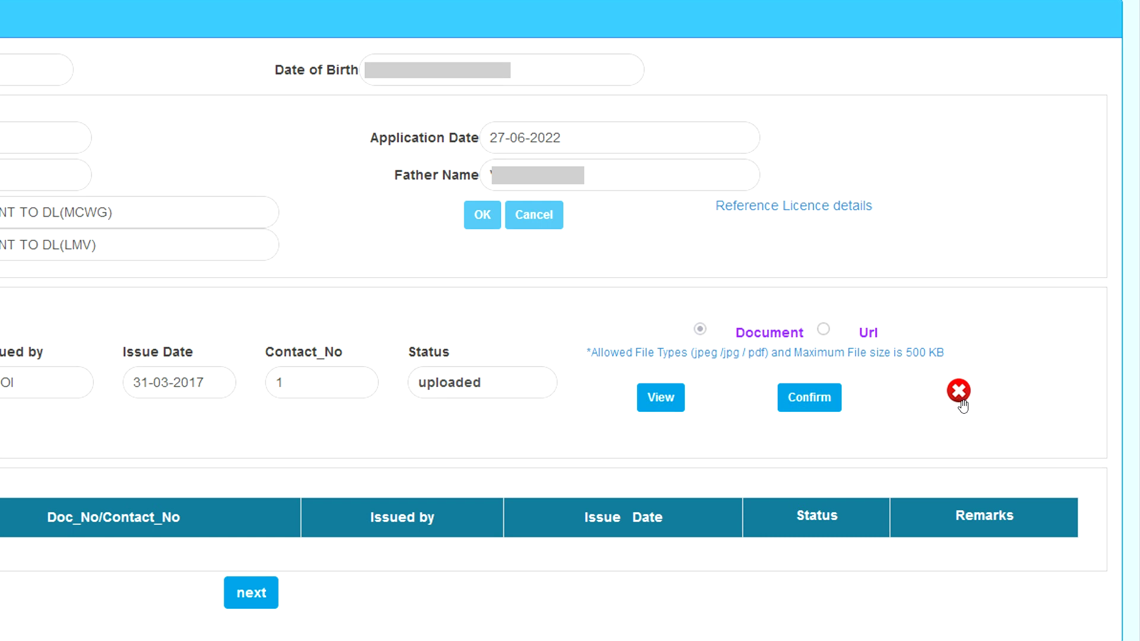
click(818, 403)
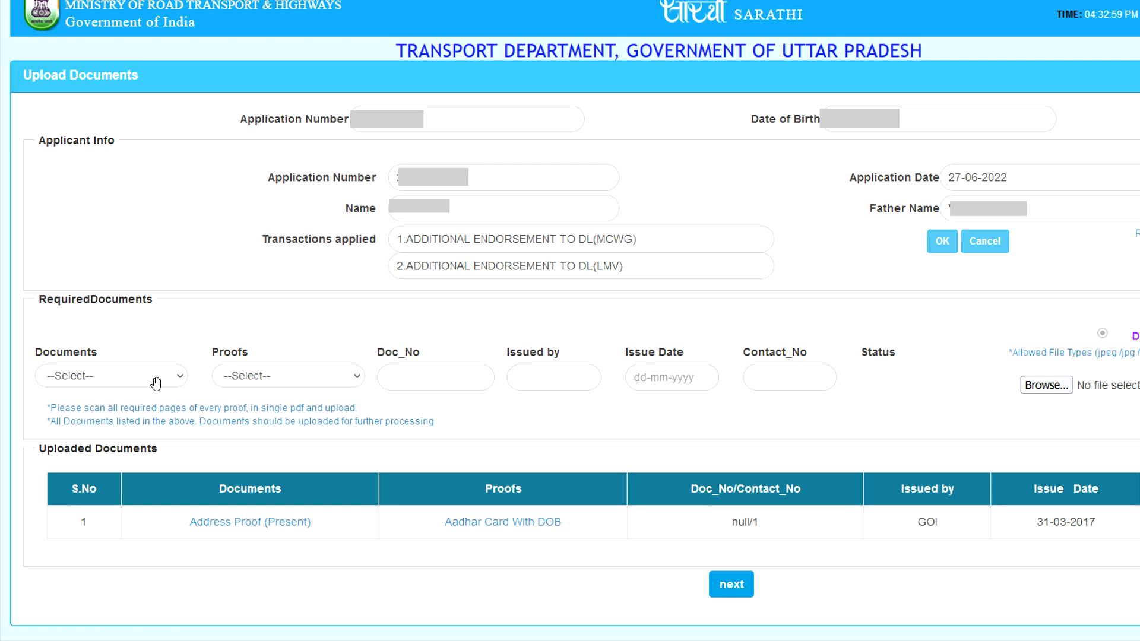
Add the Learner Licence and Driving Licence proofs and finish the document upload stage.
click(156, 380)
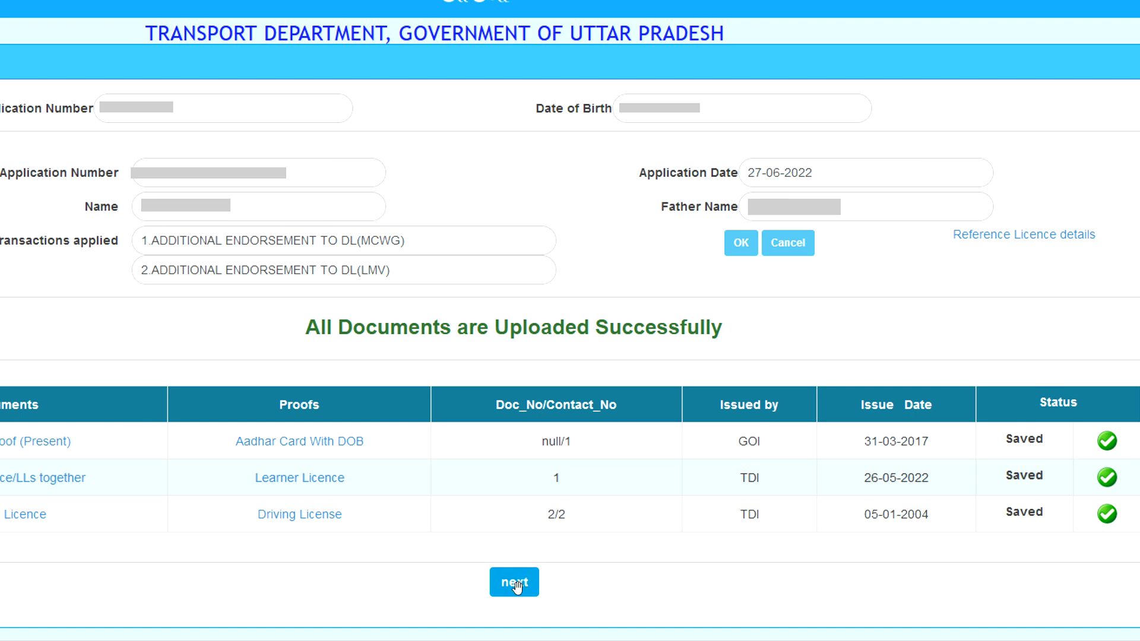
click(516, 584)
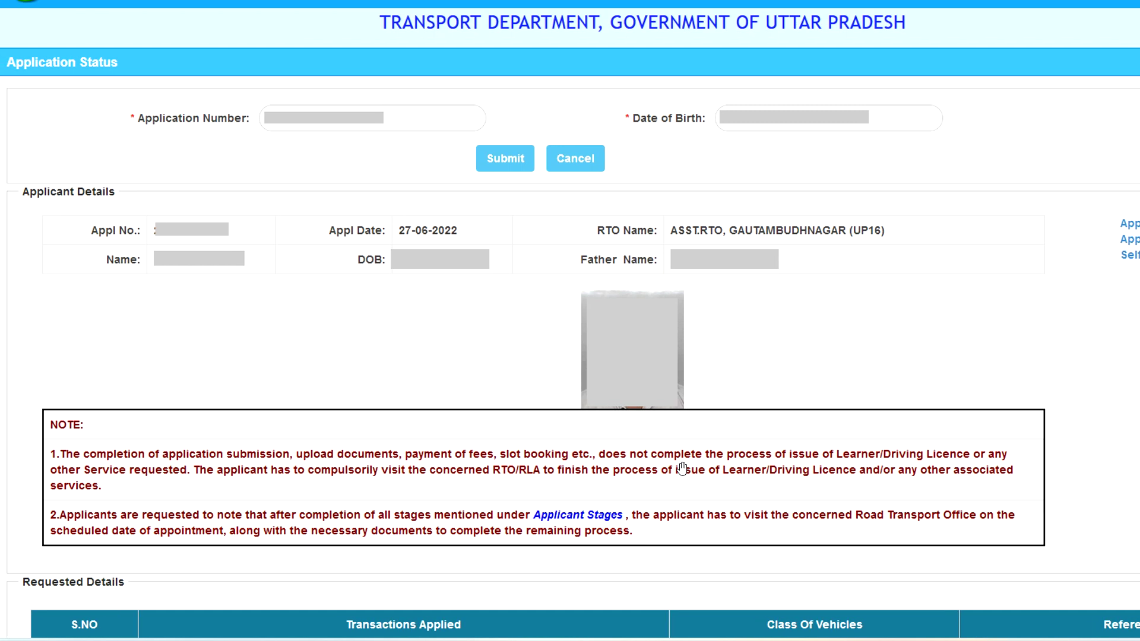
Complete the Upload Photo and Signature stage by uploading both JPG images and saving them to the application.
scroll(681, 469, down, 8)
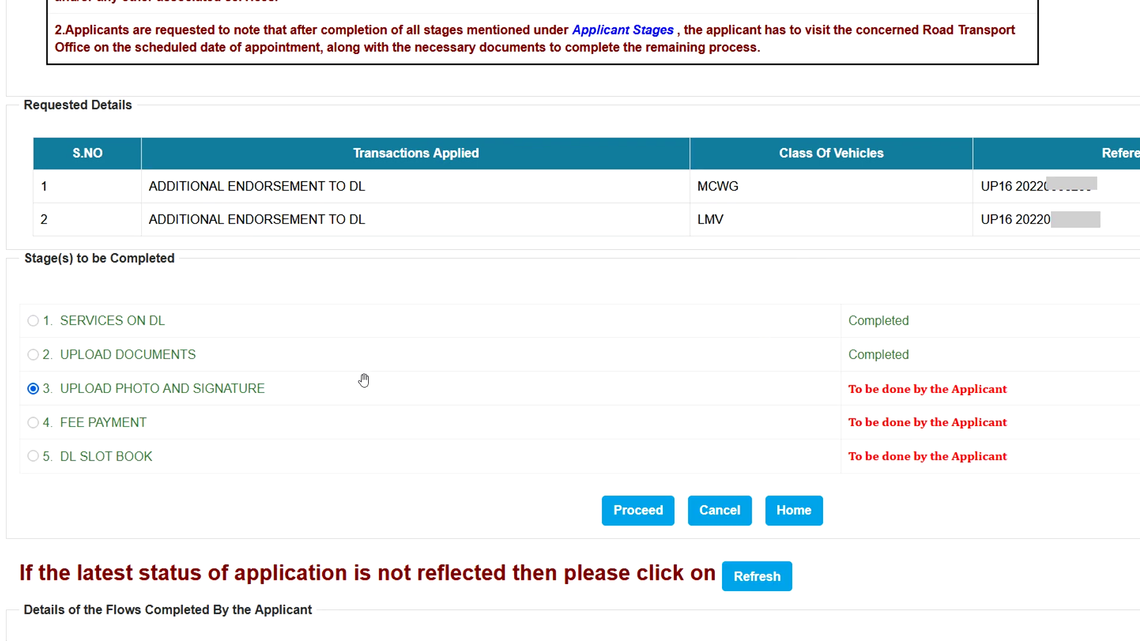
click(634, 516)
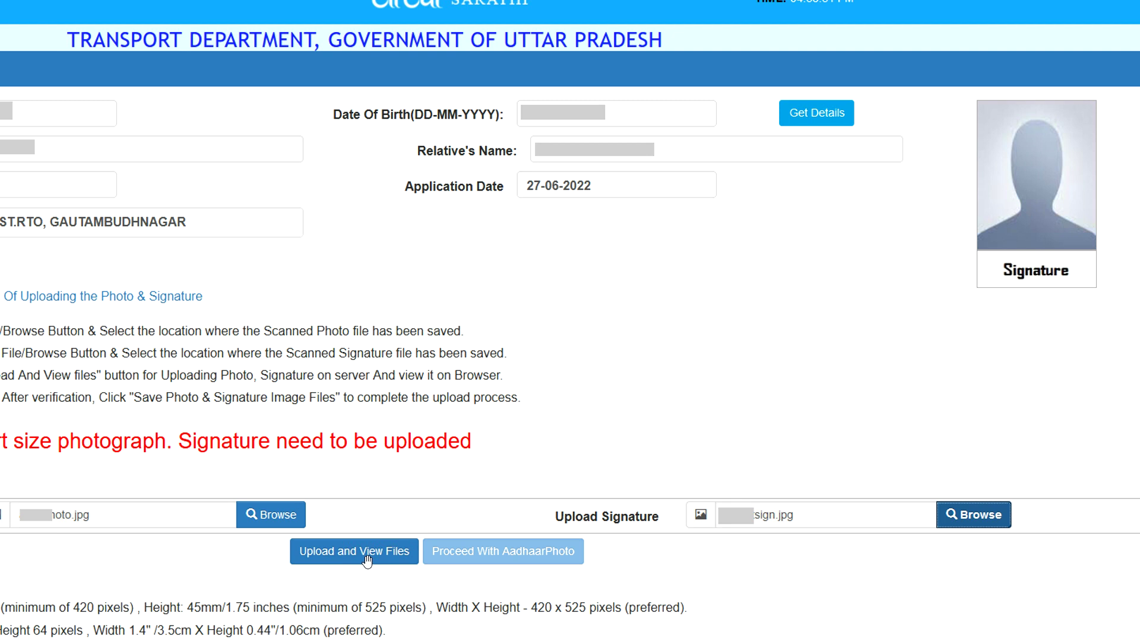
click(367, 551)
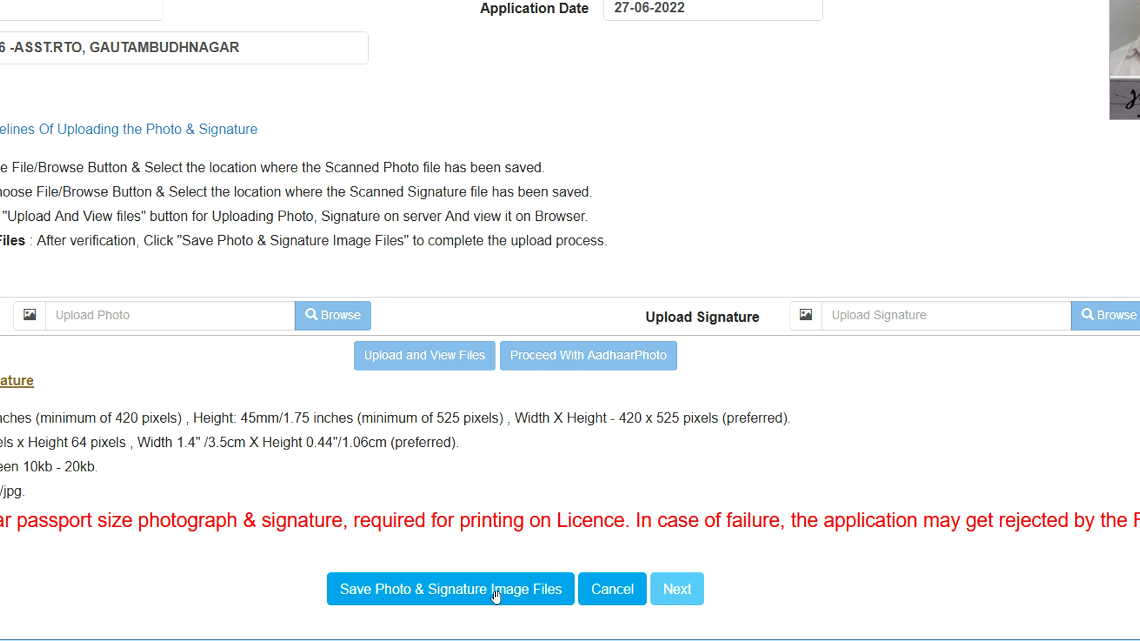
click(495, 594)
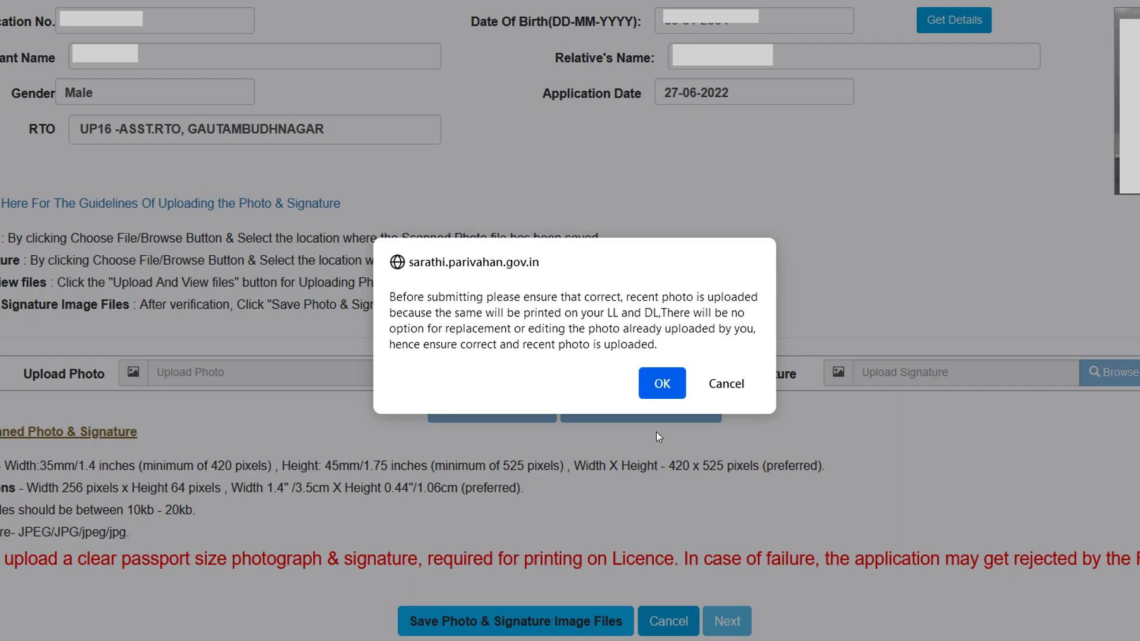
click(657, 383)
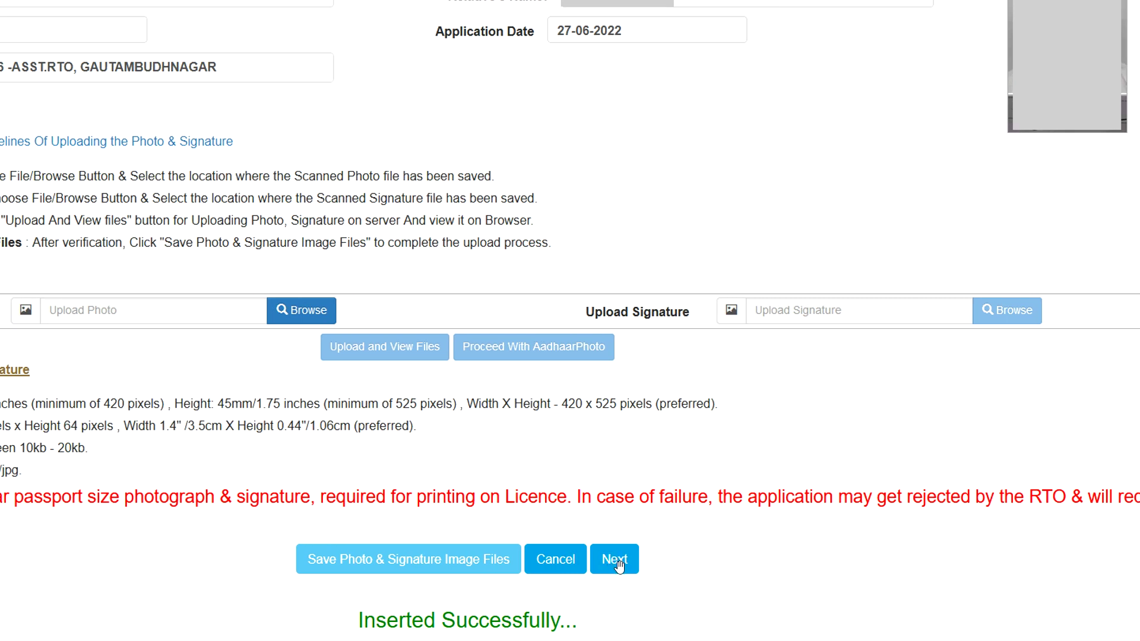
click(616, 561)
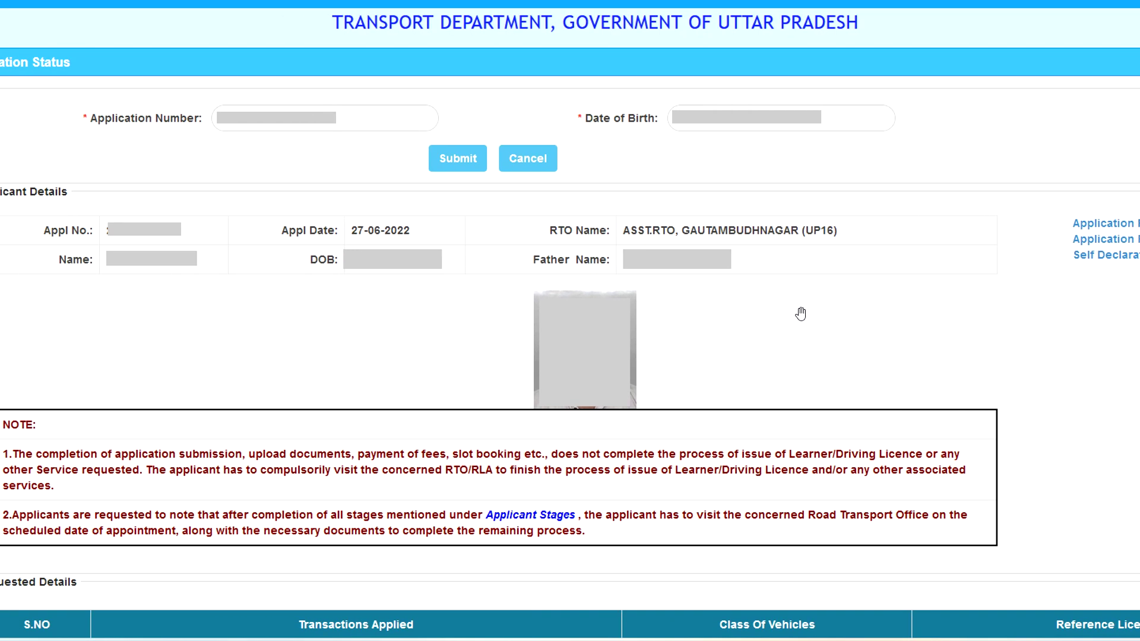
Proceed to the Fee Payment stage and start paying the 1300.00 rupee fee through STATE BANK OF INDIA.
scroll(801, 313, down, 5)
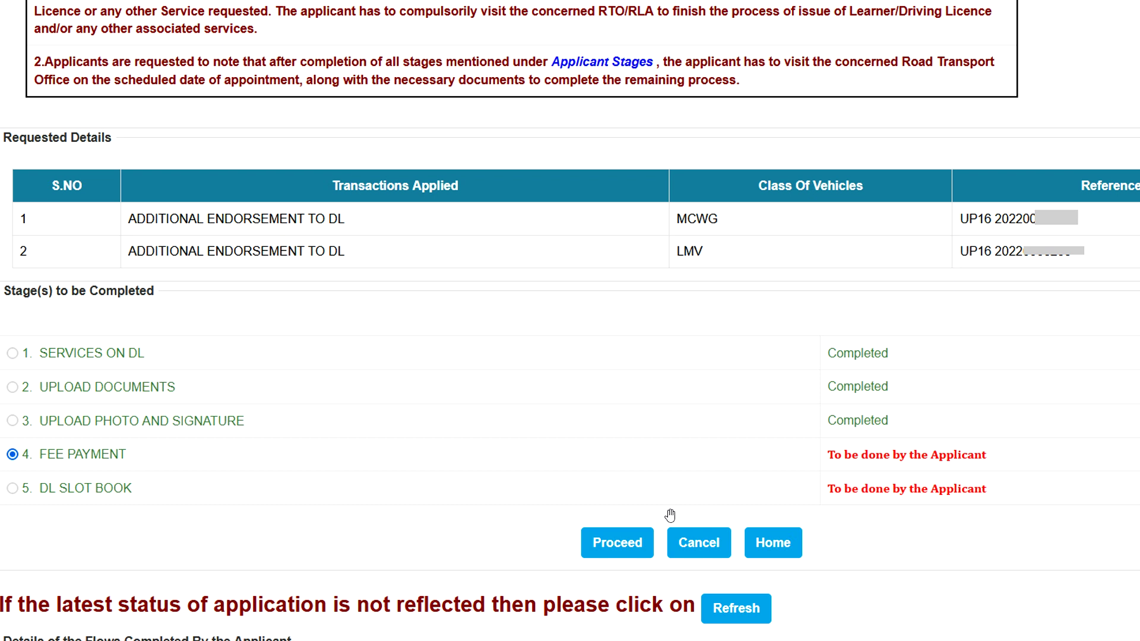
click(612, 552)
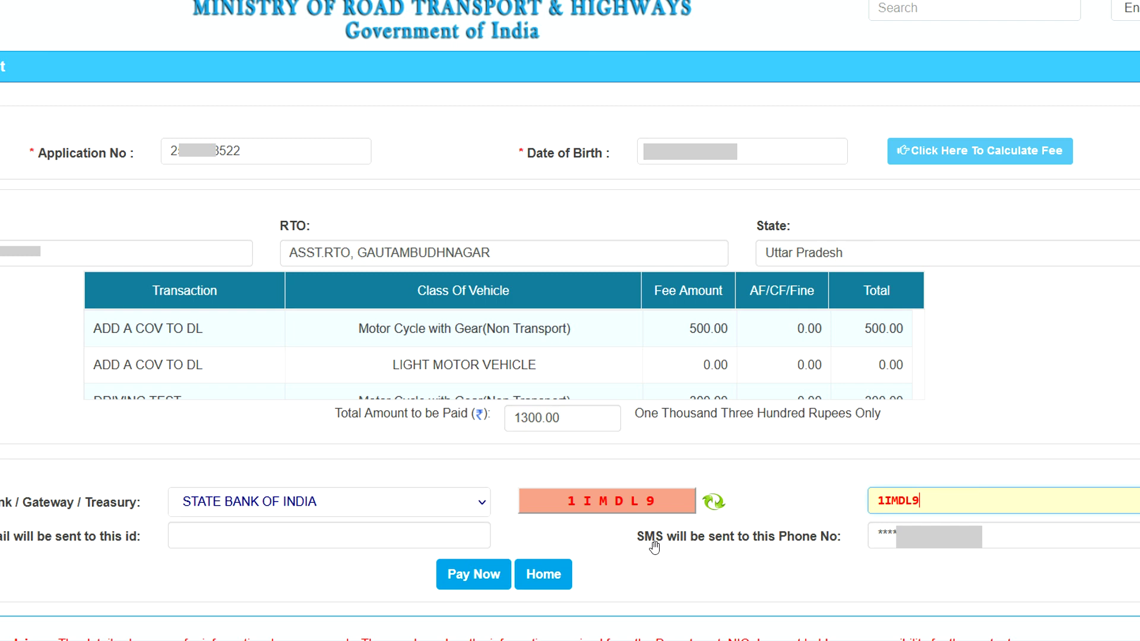
click(472, 591)
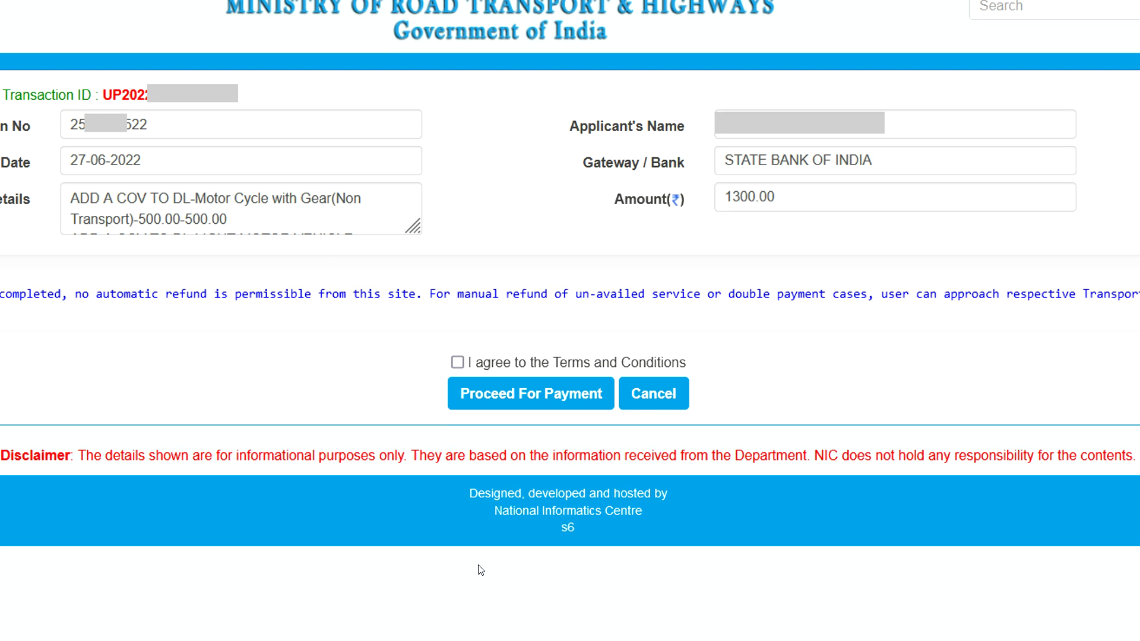
Agree to the terms and confirm the 1300 rupee payment through SBMOPS, and open the printable fee receipt.
click(457, 363)
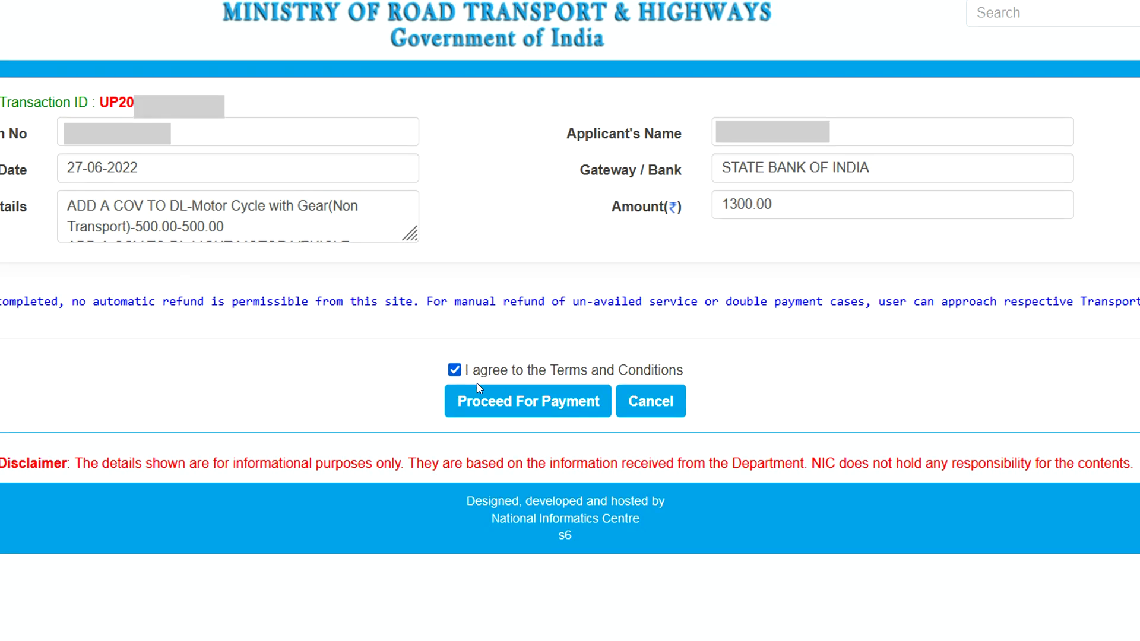
click(512, 404)
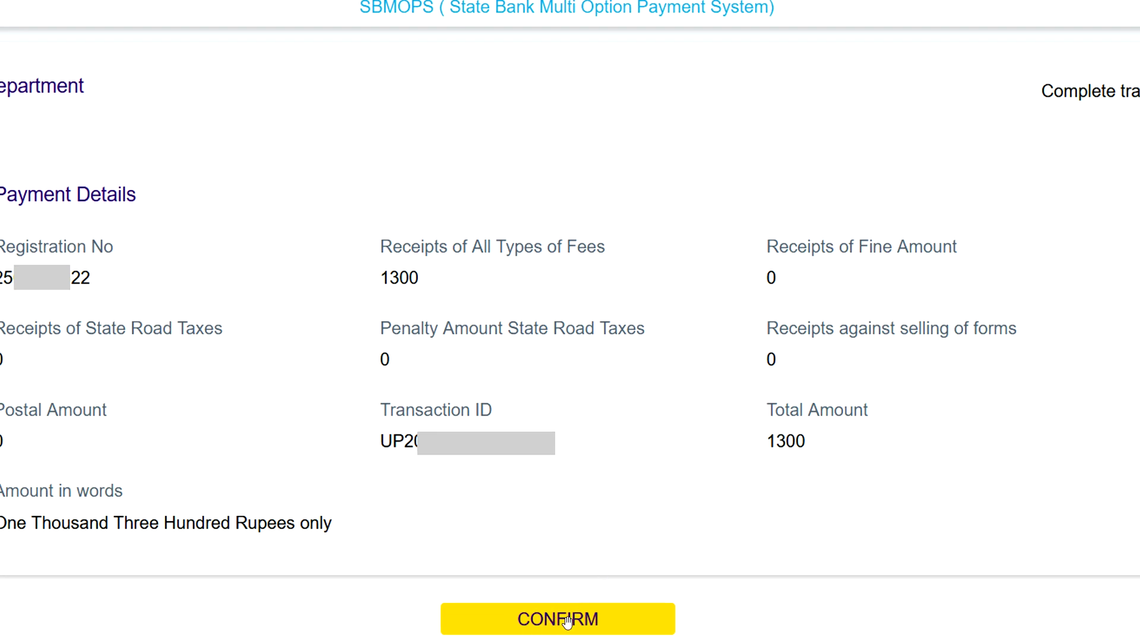
click(567, 620)
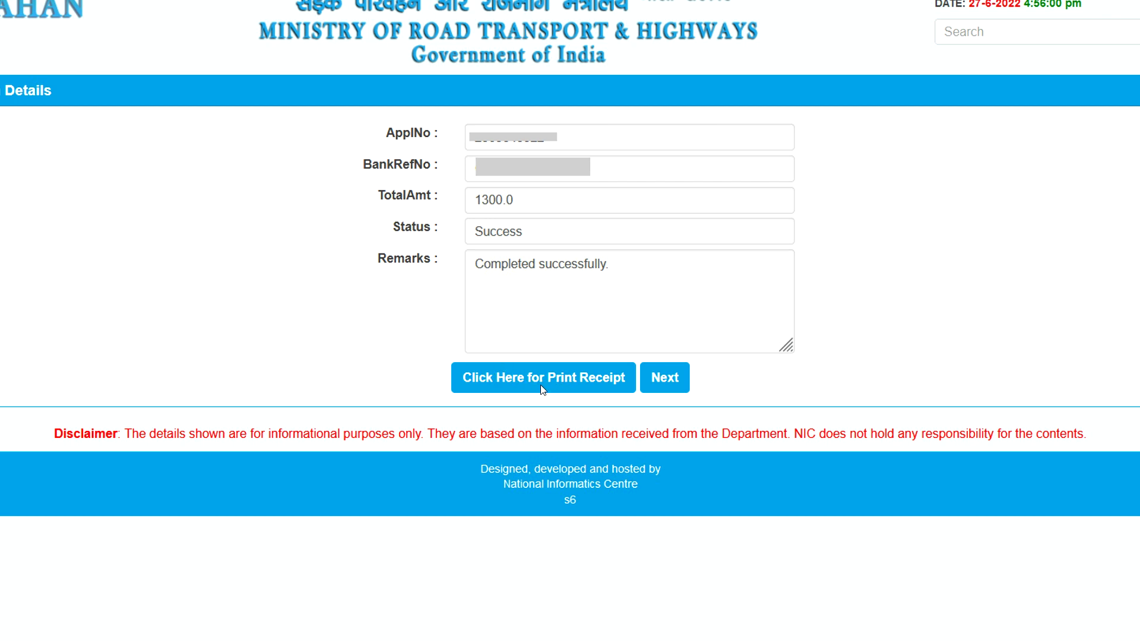
click(539, 383)
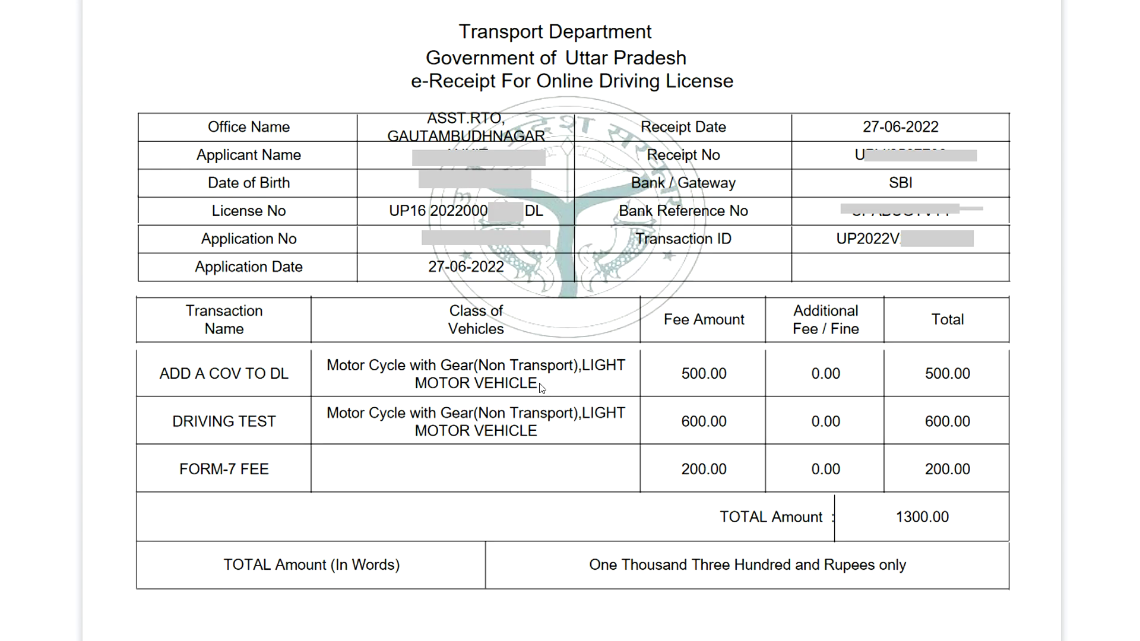